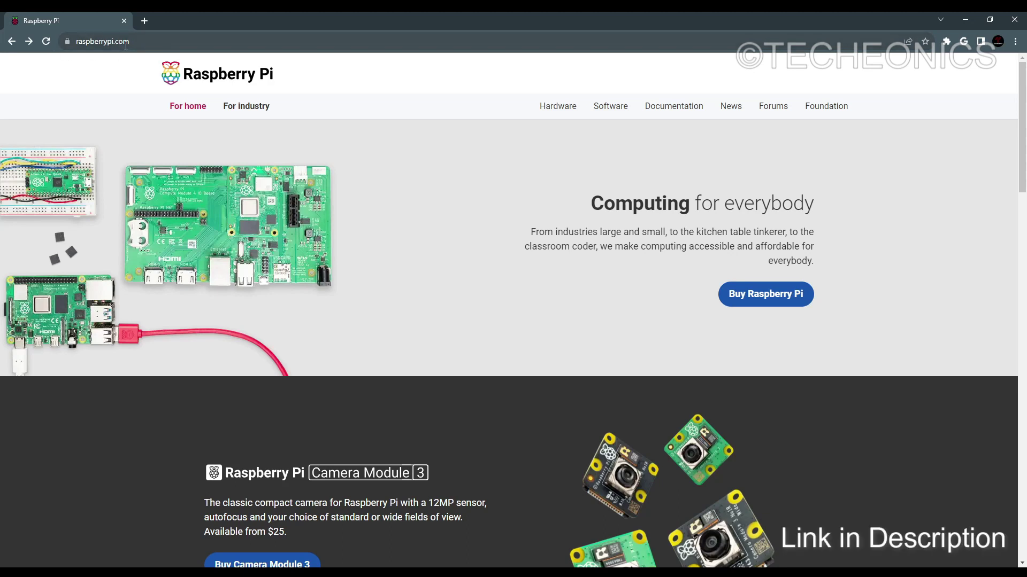
- Go to the Raspberry Pi Software page and highlight the 'sudo apt install rpi-imager' command
left_click(608, 114)
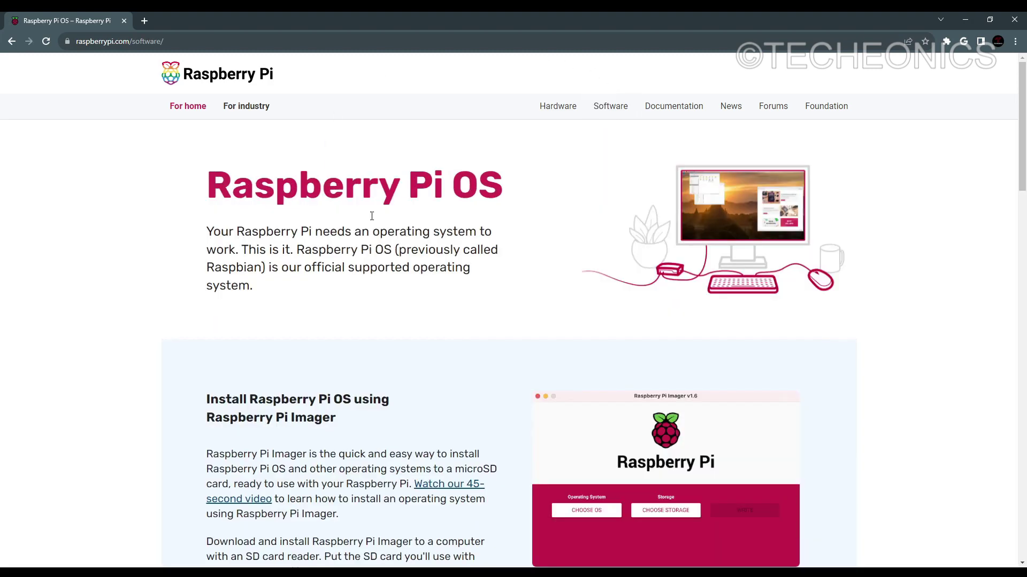
scroll(431, 222, "down", 4)
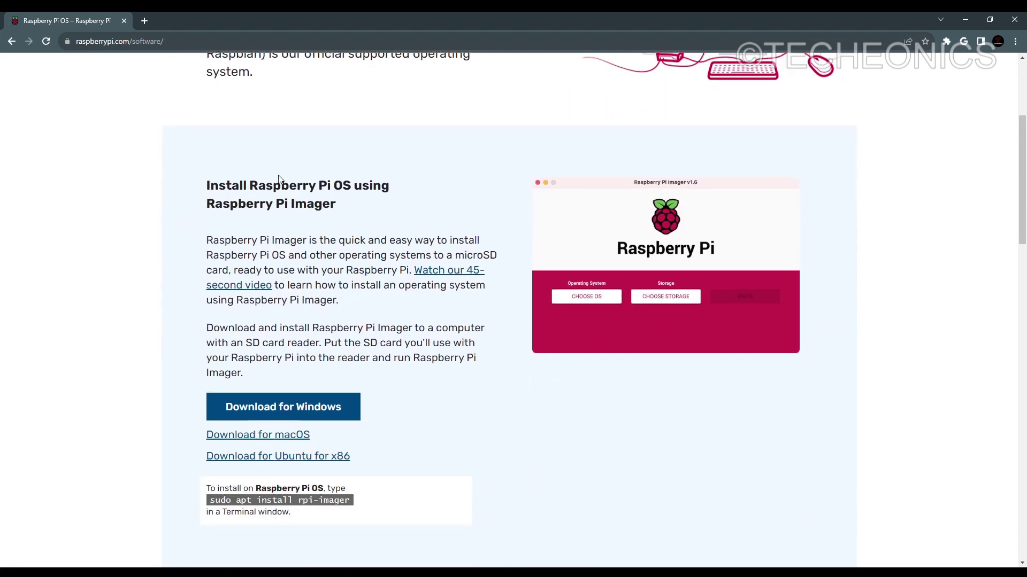
scroll(448, 283, "down", 1)
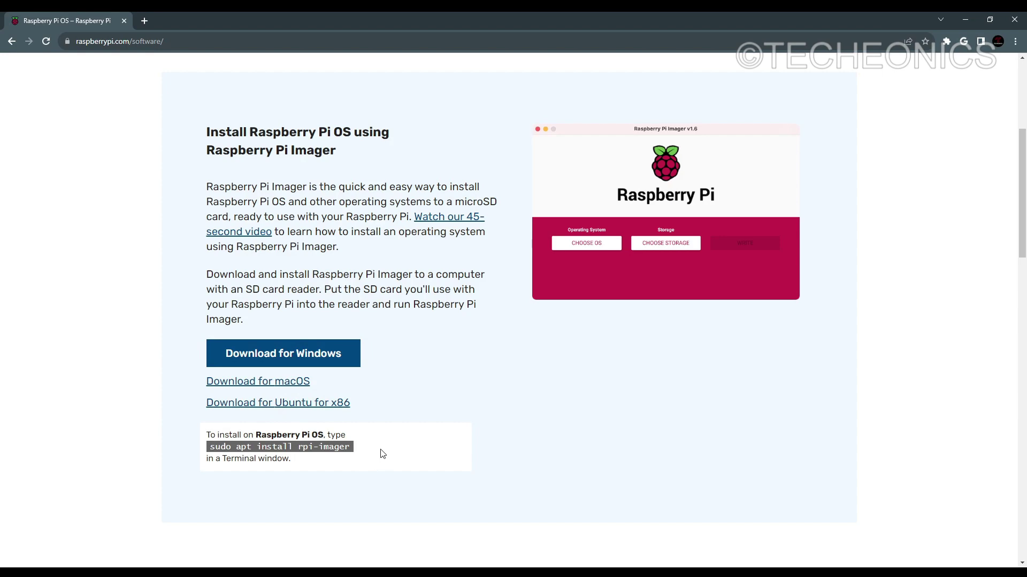
left_click_drag(364, 451, 240, 447)
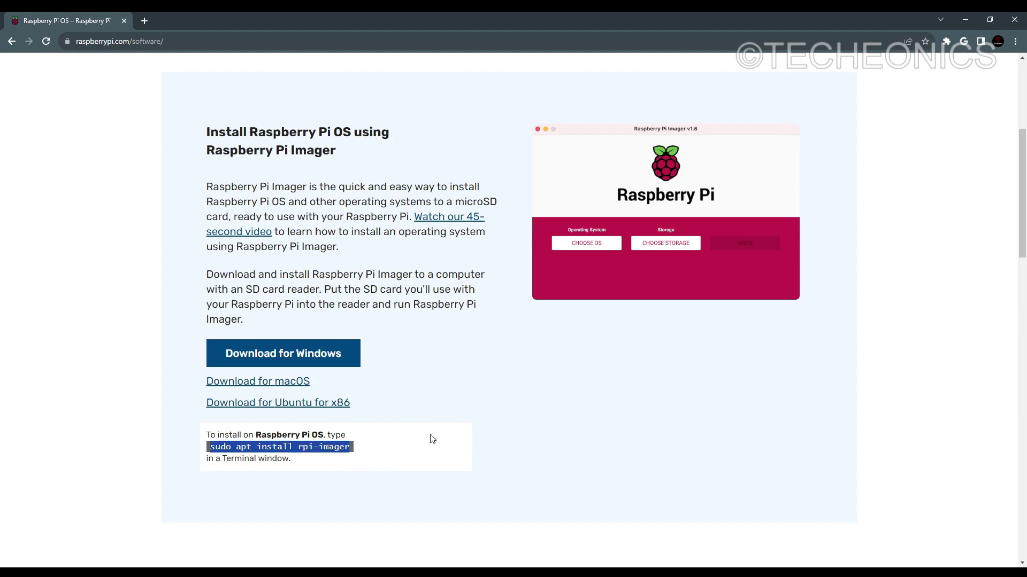
left_click(511, 435)
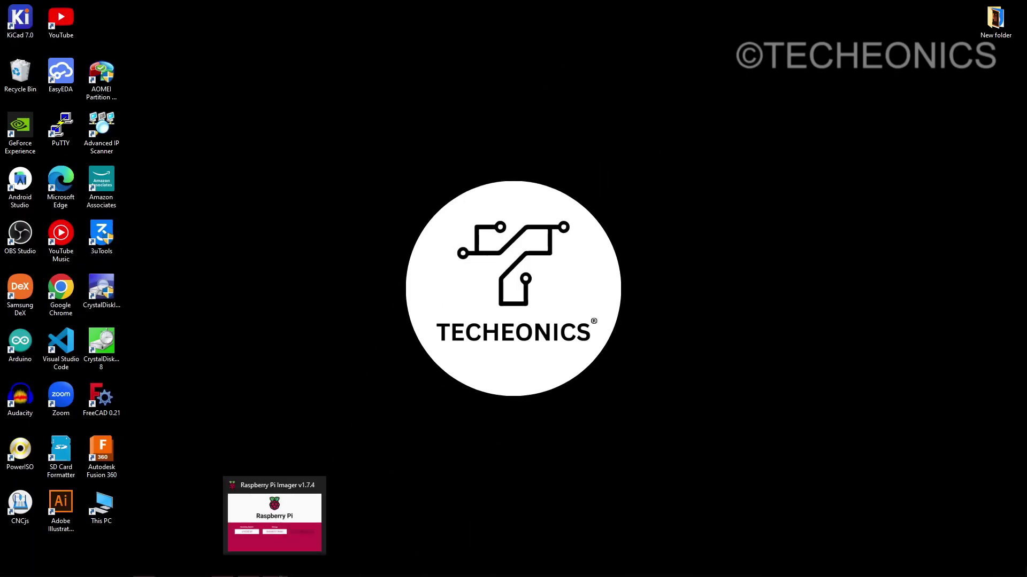
- Bring Raspberry Pi Imager back from the taskbar and open its CHOOSE OS list
left_click(276, 566)
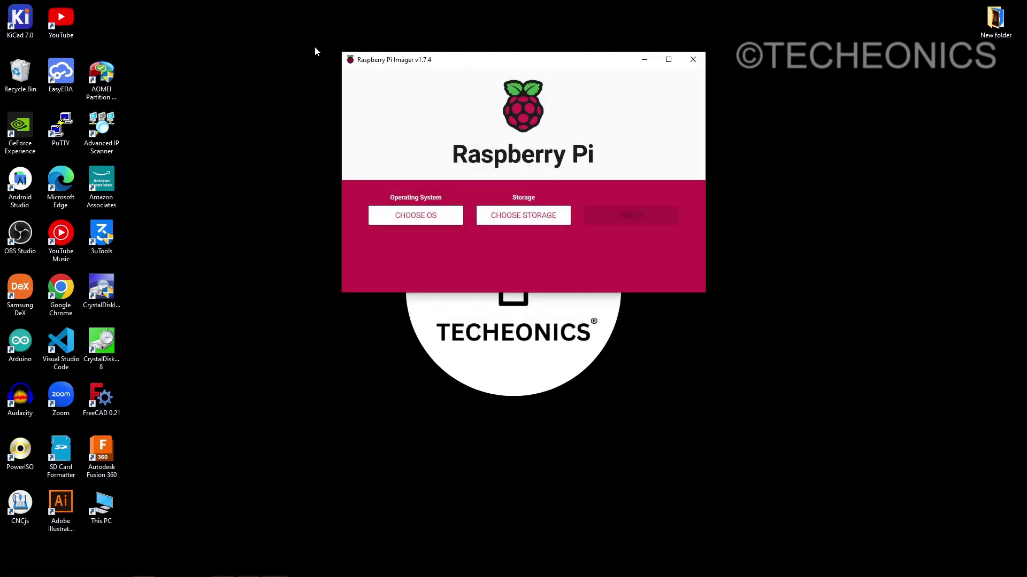
left_click(422, 215)
left_click(665, 92)
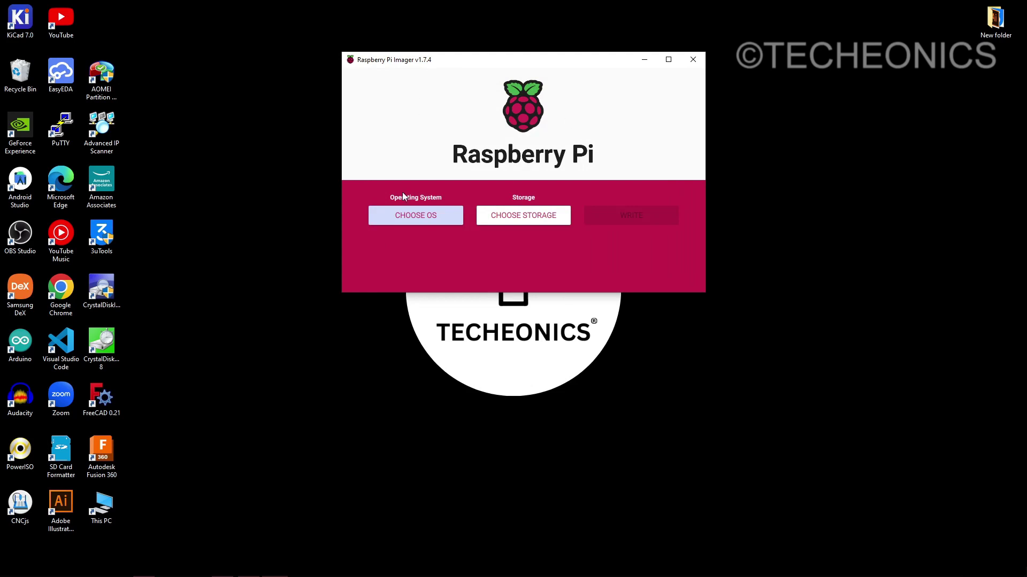
left_click(421, 219)
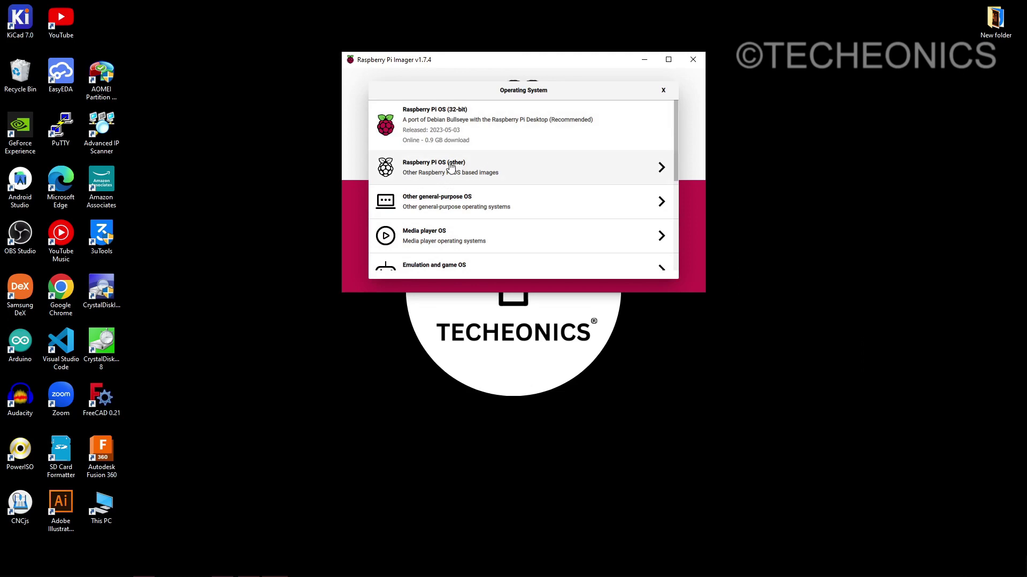
- Look through the Raspberry Pi OS (other) variants, then pick Raspberry Pi OS (32-bit)
left_click(483, 165)
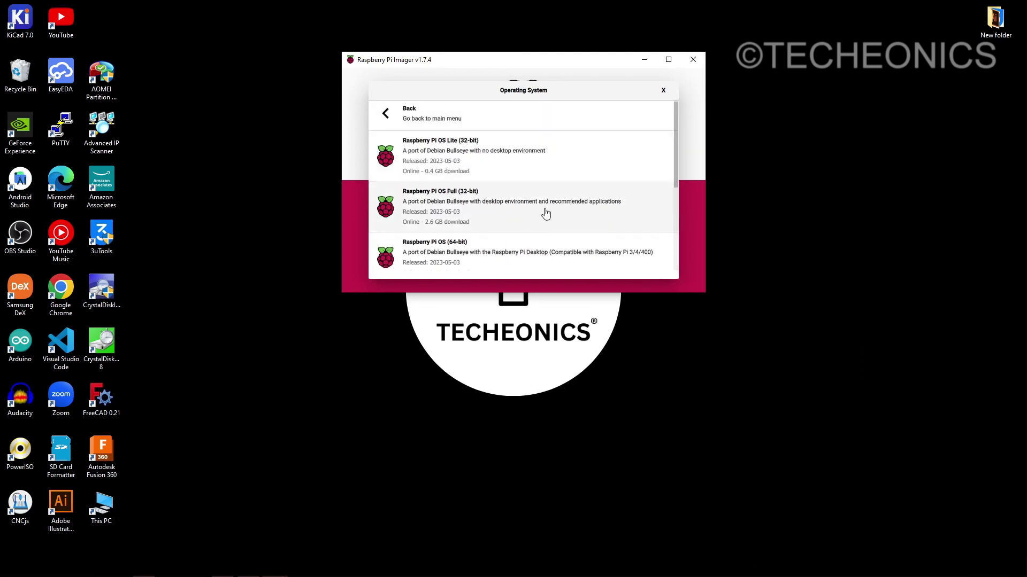
scroll(543, 214, "down", 3)
scroll(538, 209, "up", 1)
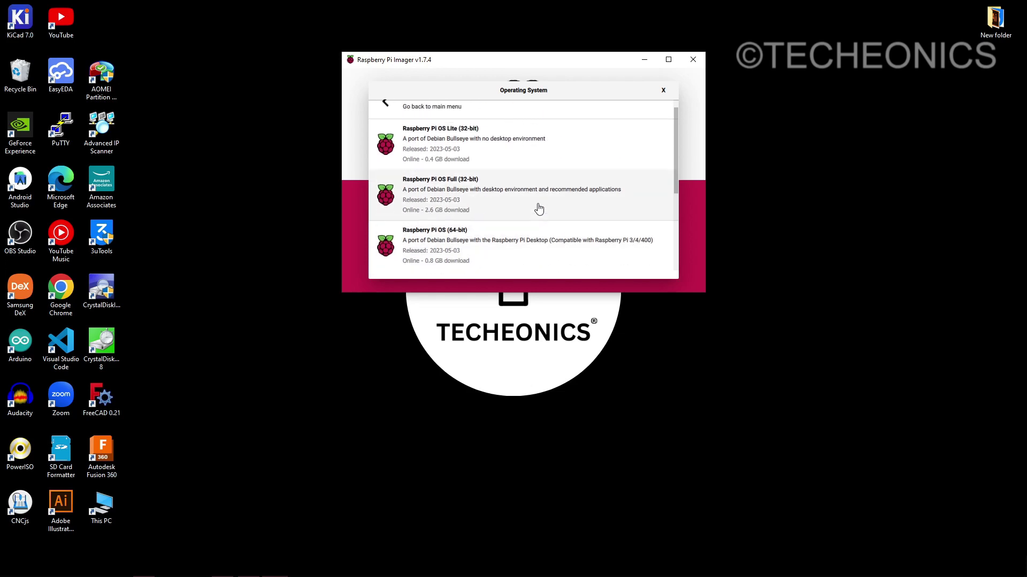
scroll(493, 192, "down", 3)
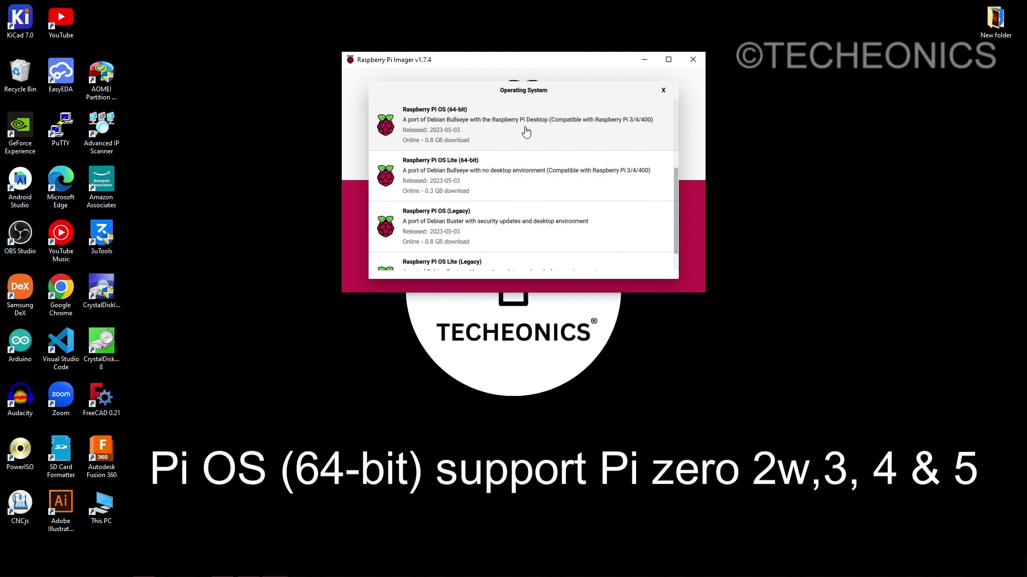
scroll(530, 132, "up", 5)
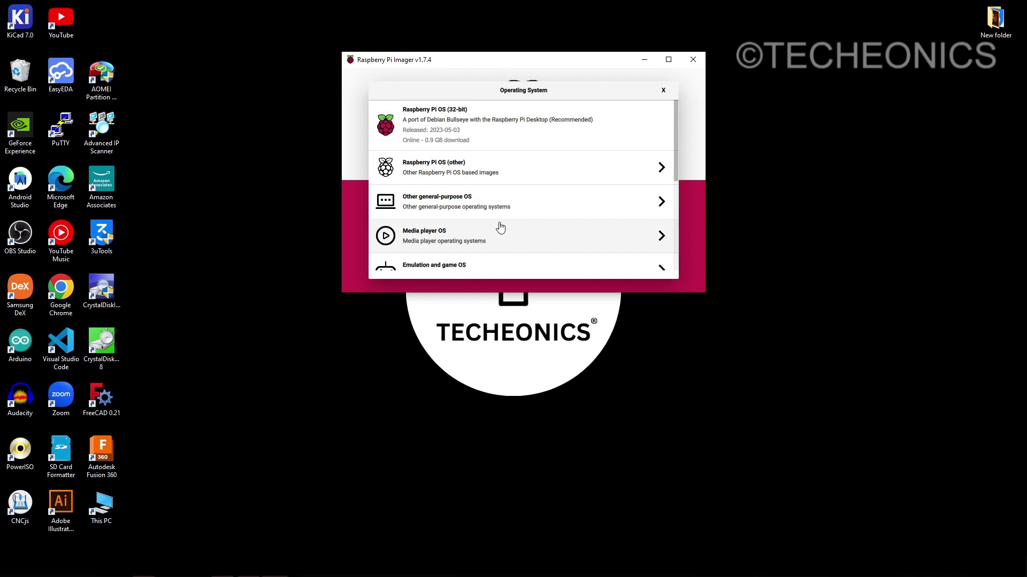
scroll(511, 214, "down", 2)
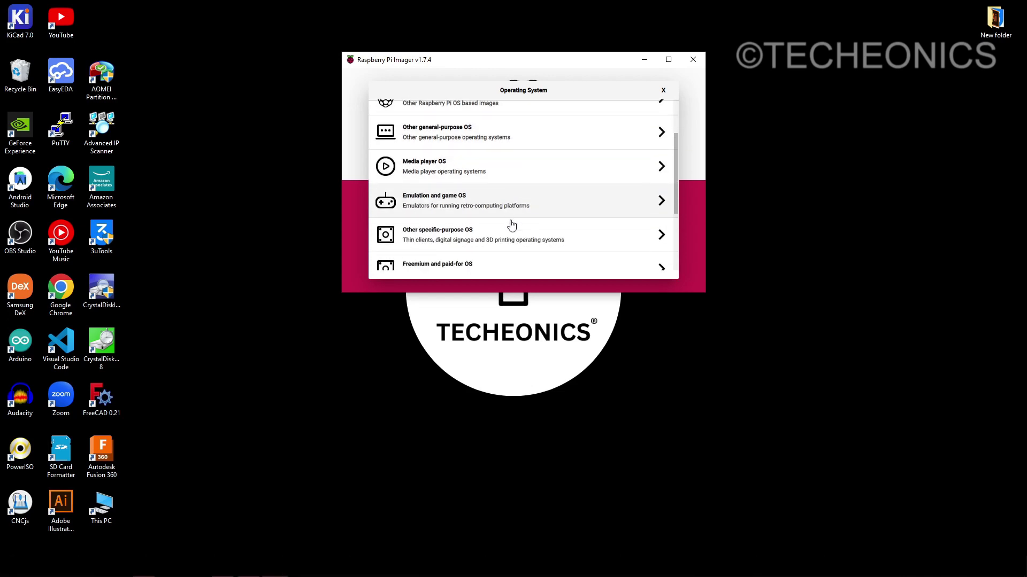
scroll(518, 206, "down", 2)
scroll(457, 119, "up", 4)
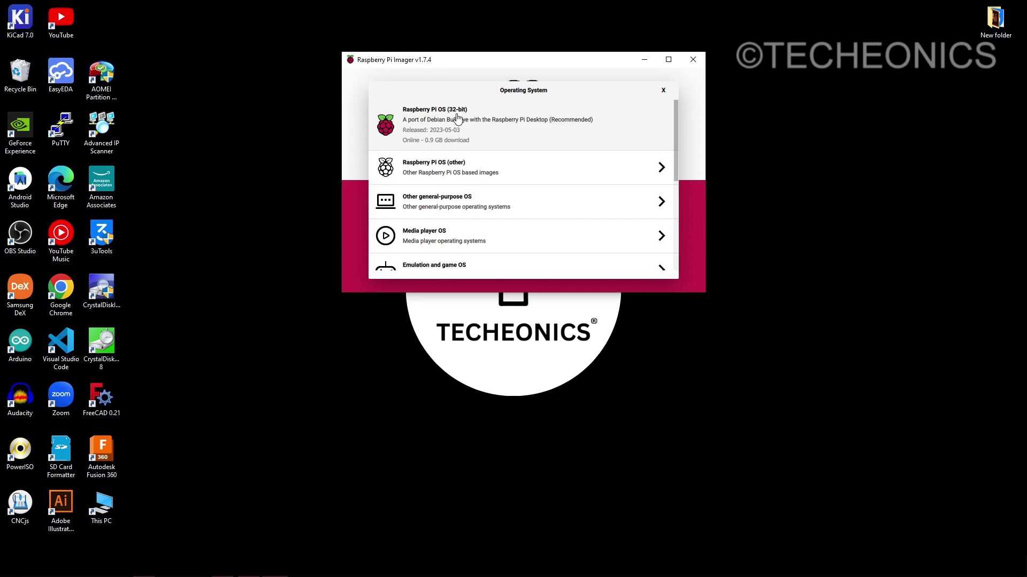
left_click(460, 126)
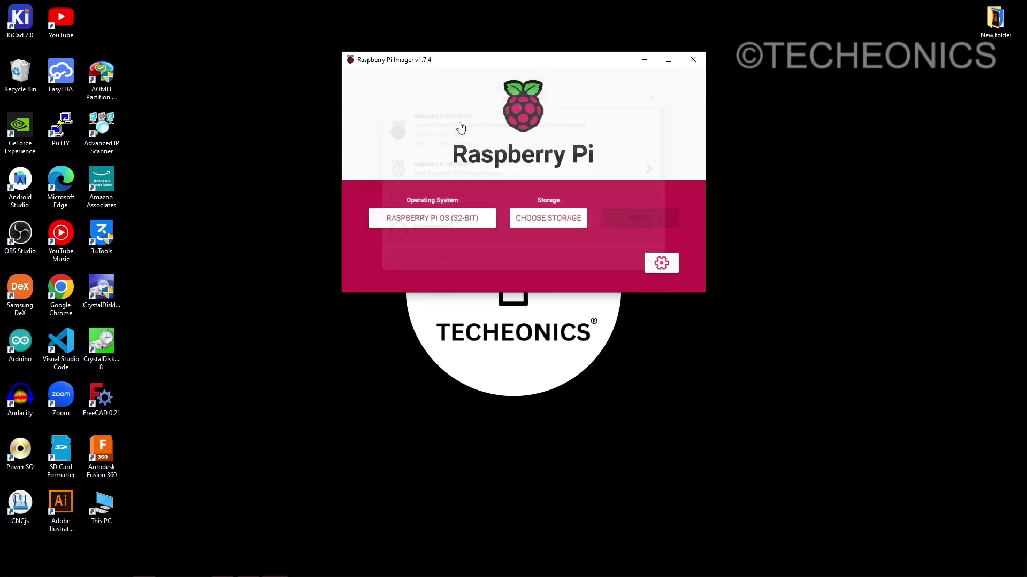
- Choose the SDHC Card - 15.6 GB as the target storage
left_click(575, 218)
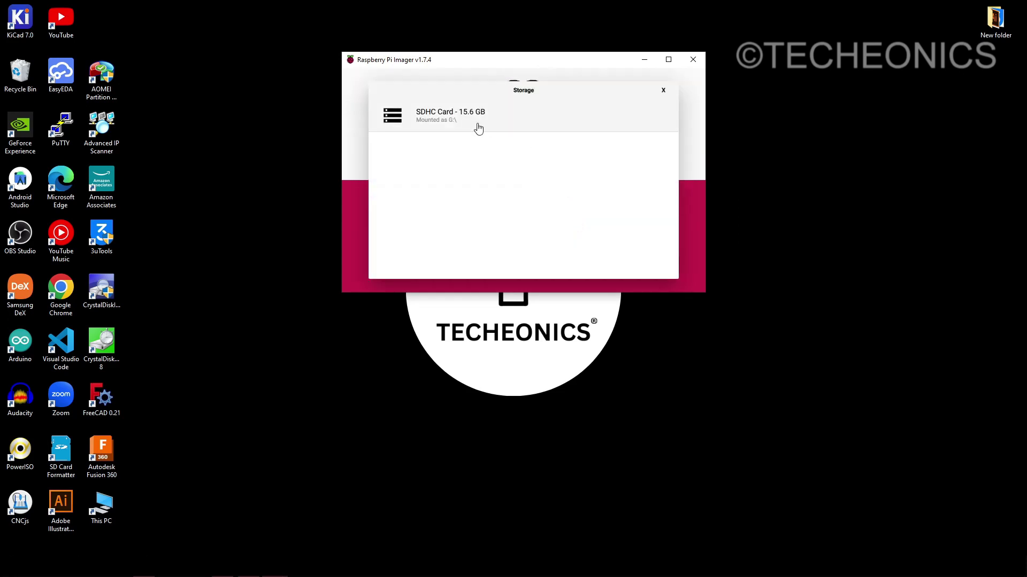
left_click(515, 129)
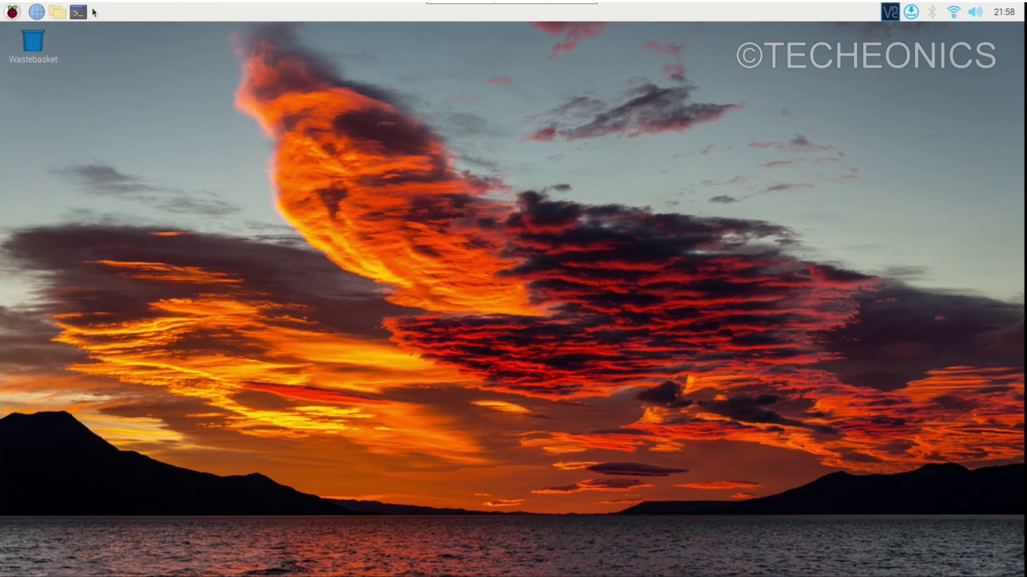
key("ctrl+alt+t")
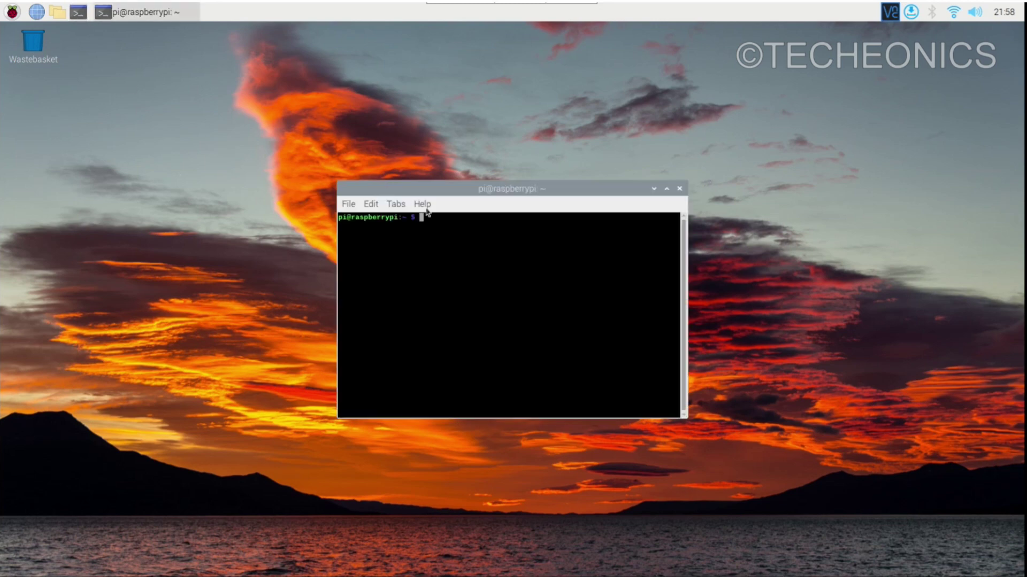
left_click(679, 188)
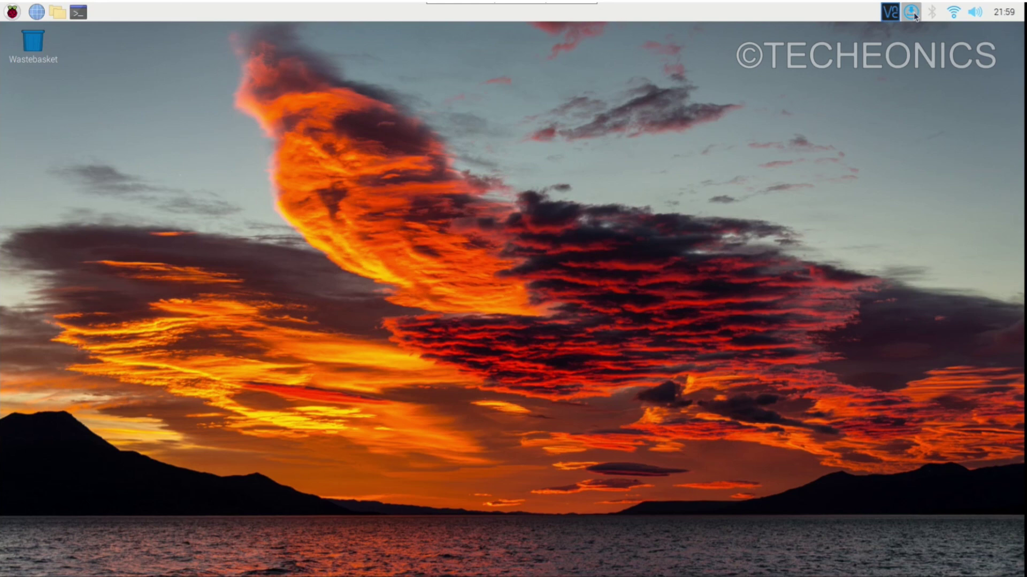
- Install system updates from the panel's updater icon, then open the applications menu
left_click(911, 12)
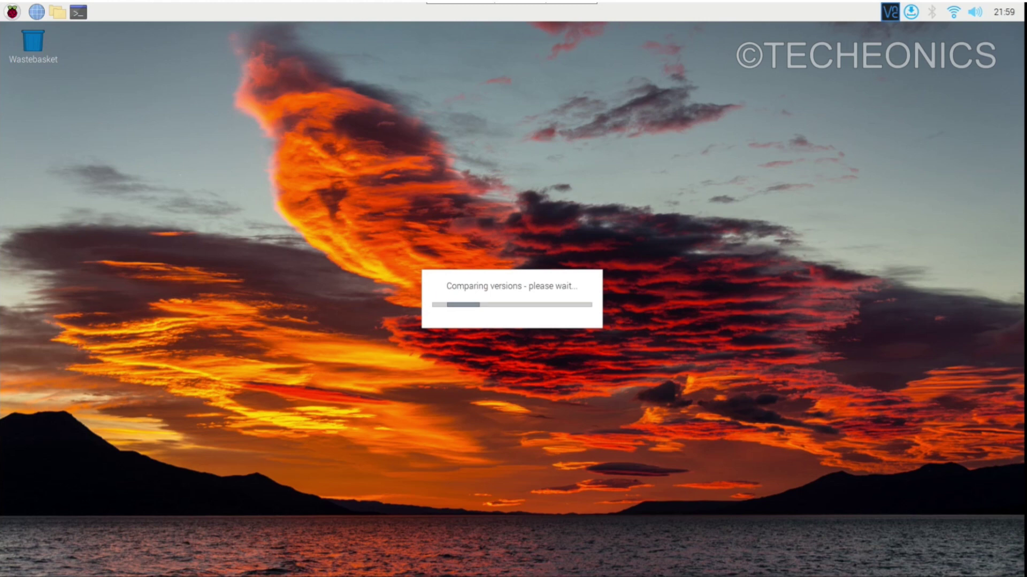
left_click(11, 12)
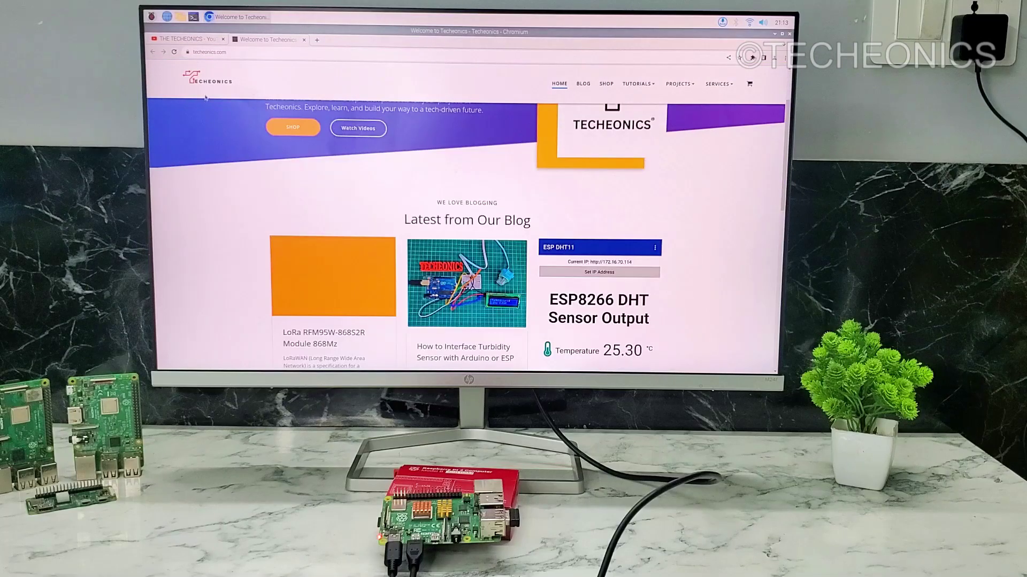
- In the YouTube channel tab, open the 'Celebrating India's 75th Independence Day' video
scroll(206, 98, "up", 3)
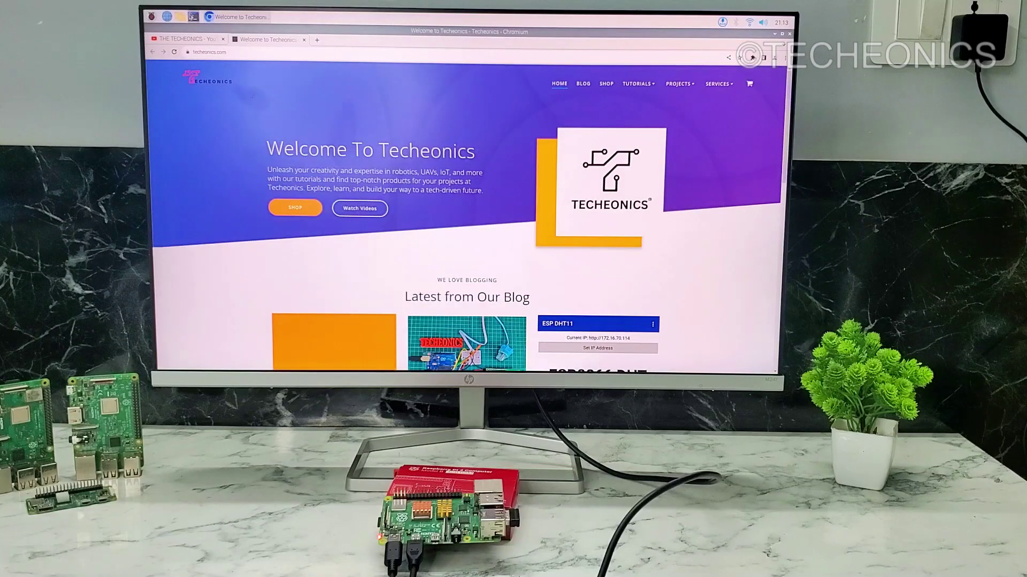
left_click(190, 40)
scroll(275, 149, "down", 3)
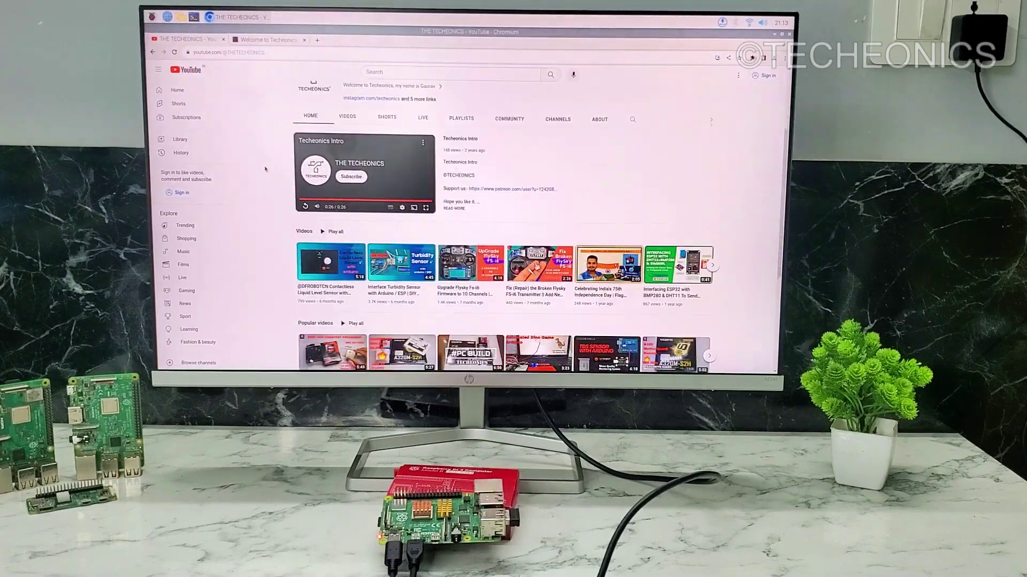
scroll(275, 149, "up", 3)
scroll(274, 150, "down", 4)
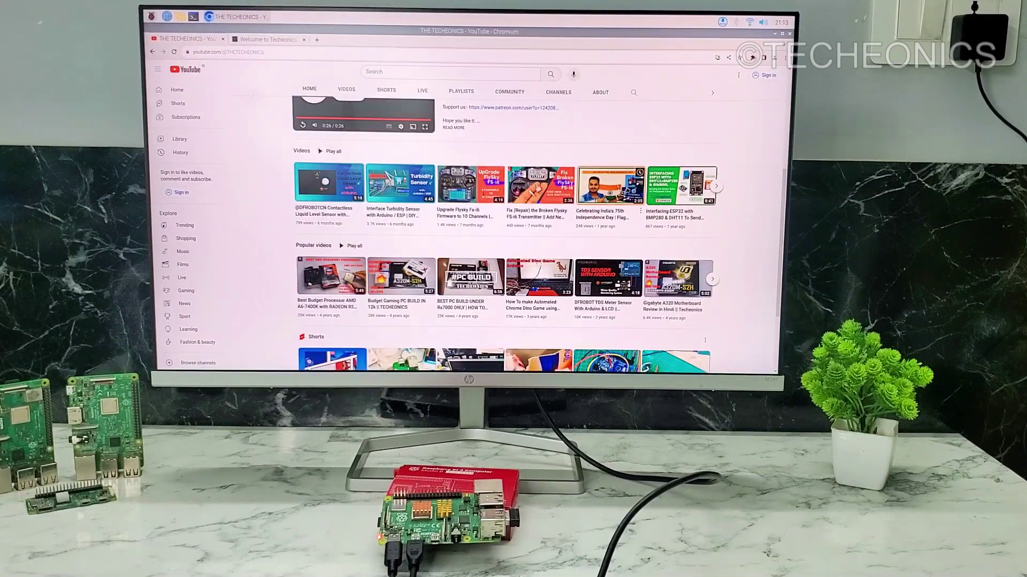
left_click(604, 195)
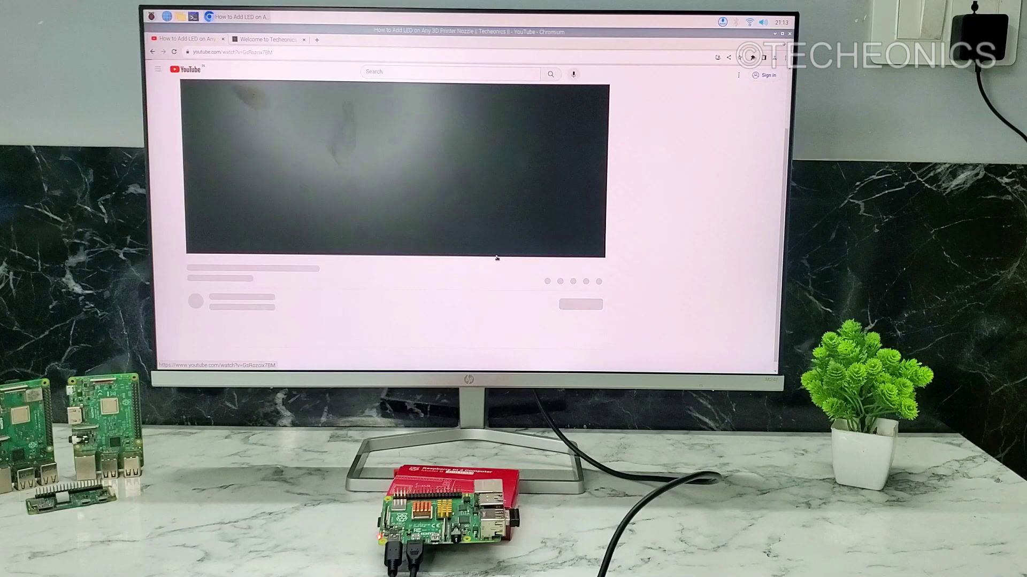